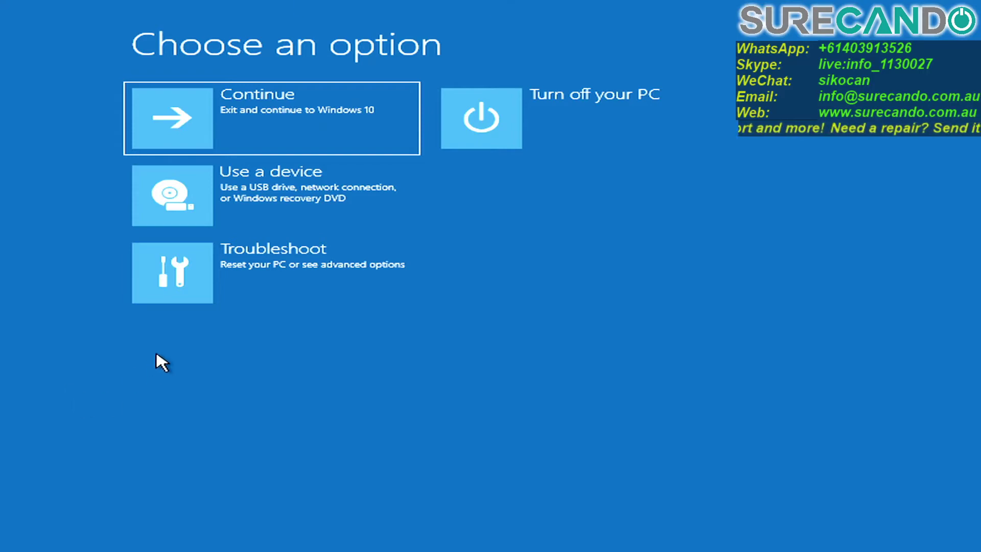
- Enter the PC's UEFI firmware settings through the advanced troubleshooting options of Windows recovery
{"action": "left_click", "coordinate": [297, 258]}
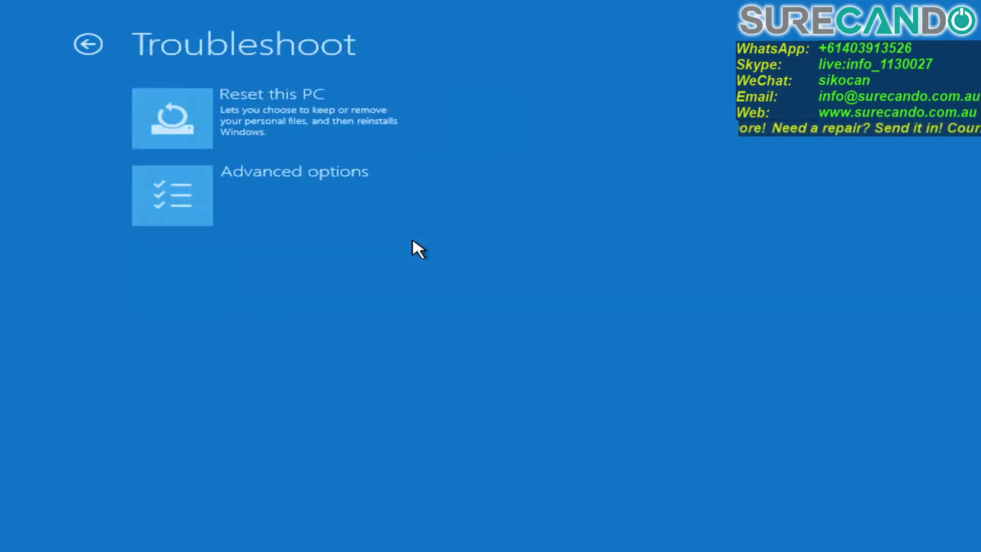
{"action": "left_click", "coordinate": [339, 223]}
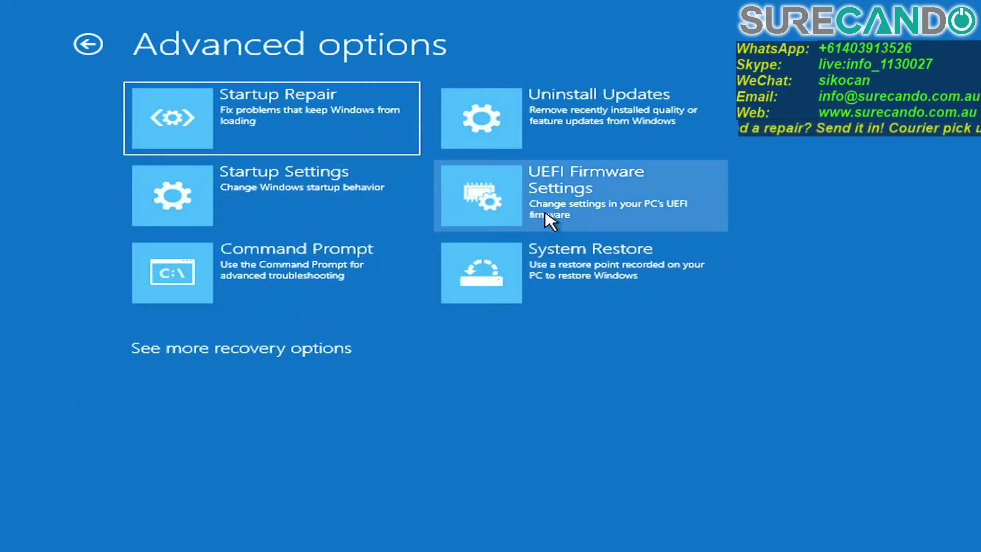
{"action": "left_click", "coordinate": [549, 221]}
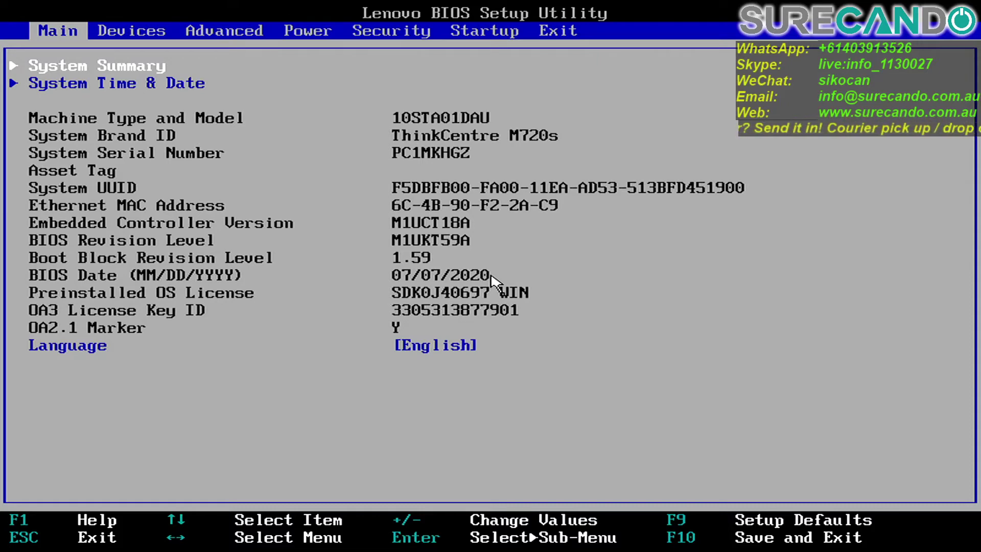
- Set Secure Boot to Disabled in the BIOS security settings and return to the main security page
{"action": "key", "text": "Right"}
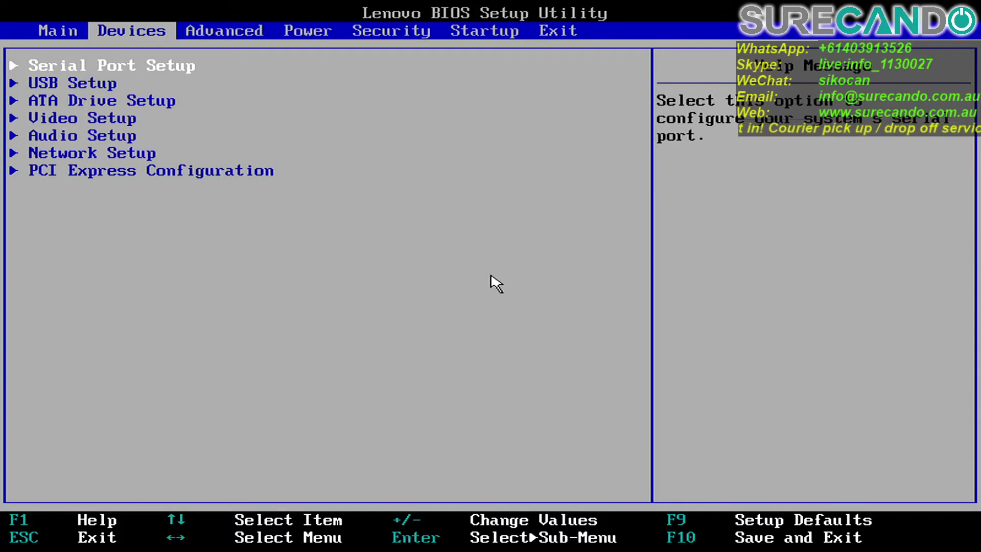
{"action": "key", "text": "Right"}
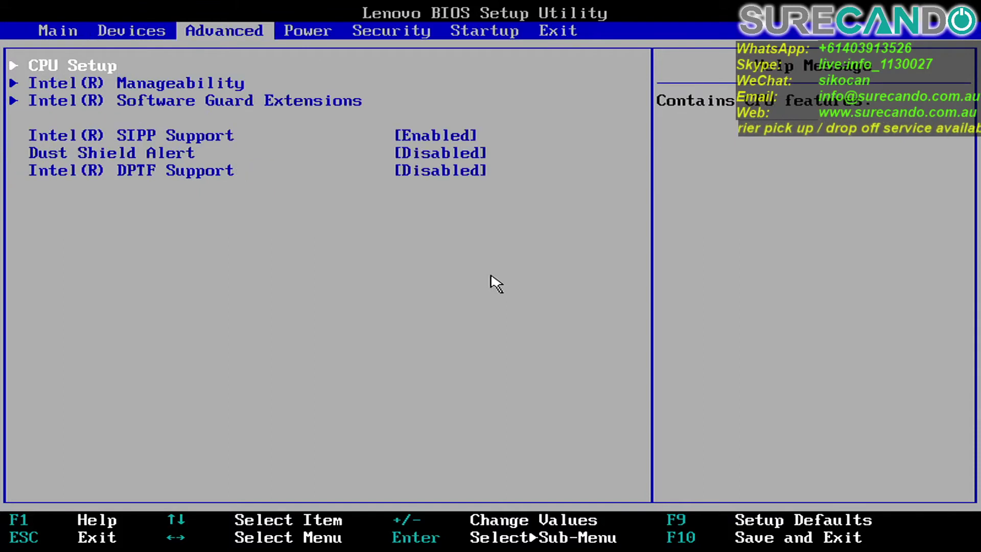
{"action": "key", "text": "Right"}
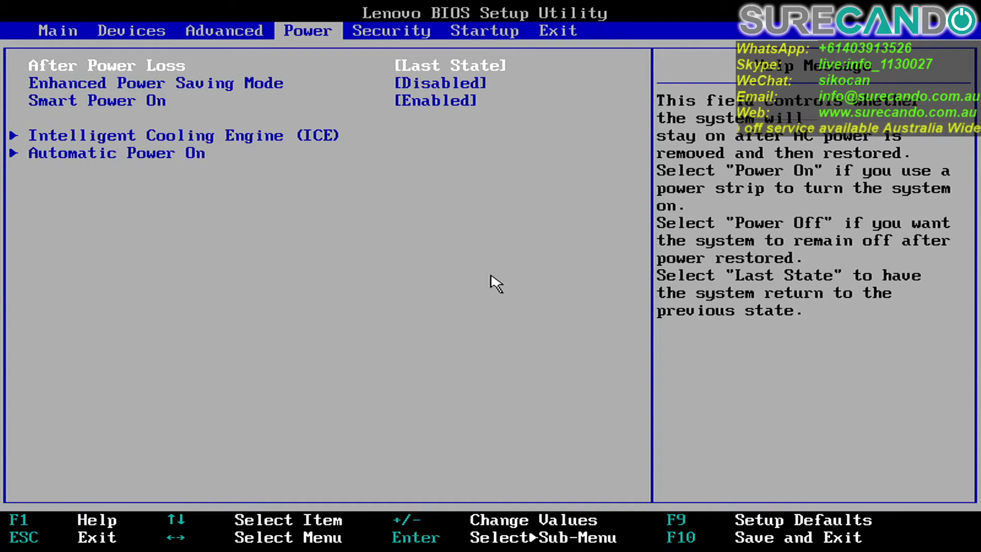
{"action": "key", "text": "Right"}
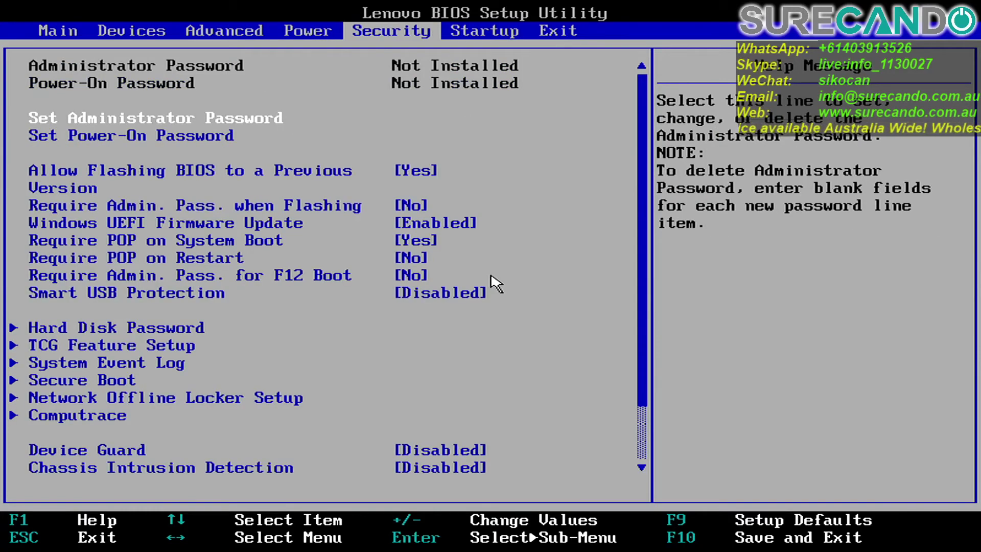
{"action": "key", "text": "Down"}
{"action": "key", "text": "Down"}
{"action": "key", "text": "Down"}
{"action": "key", "text": "Down"}
{"action": "key", "text": "Down"}
{"action": "key", "text": "Down"}
{"action": "key", "text": "Down"}
{"action": "key", "text": "Down"}
{"action": "key", "text": "Down"}
{"action": "key", "text": "Down"}
{"action": "key", "text": "Down"}
{"action": "key", "text": "Down"}
{"action": "key", "text": "Down"}
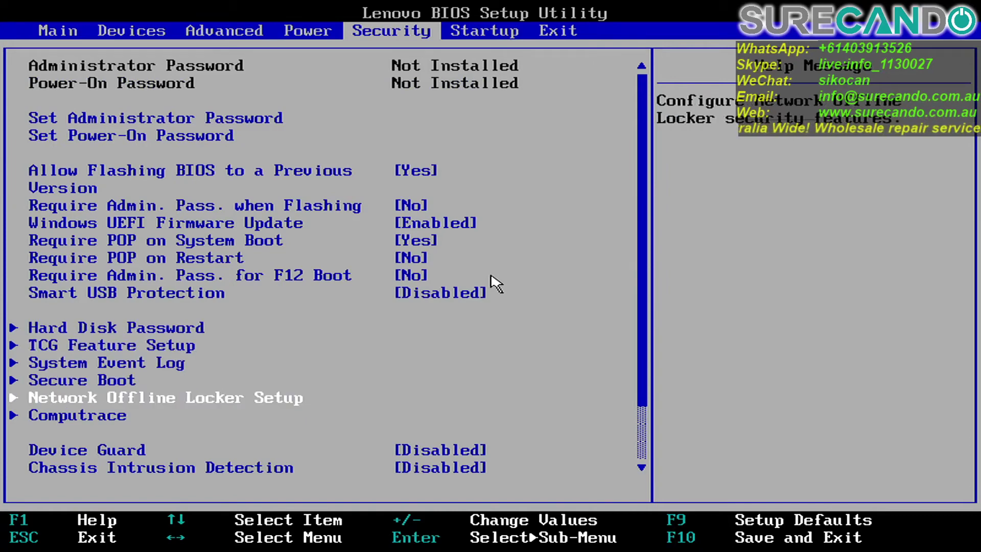
{"action": "key", "text": "Up"}
{"action": "key", "text": "Return"}
{"action": "key", "text": "Return"}
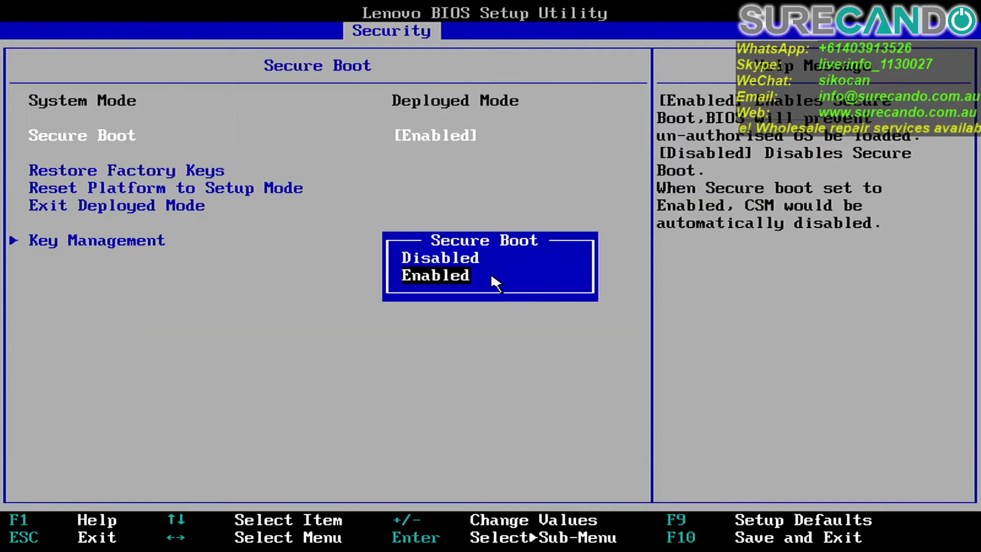
{"action": "key", "text": "Up"}
{"action": "key", "text": "Return"}
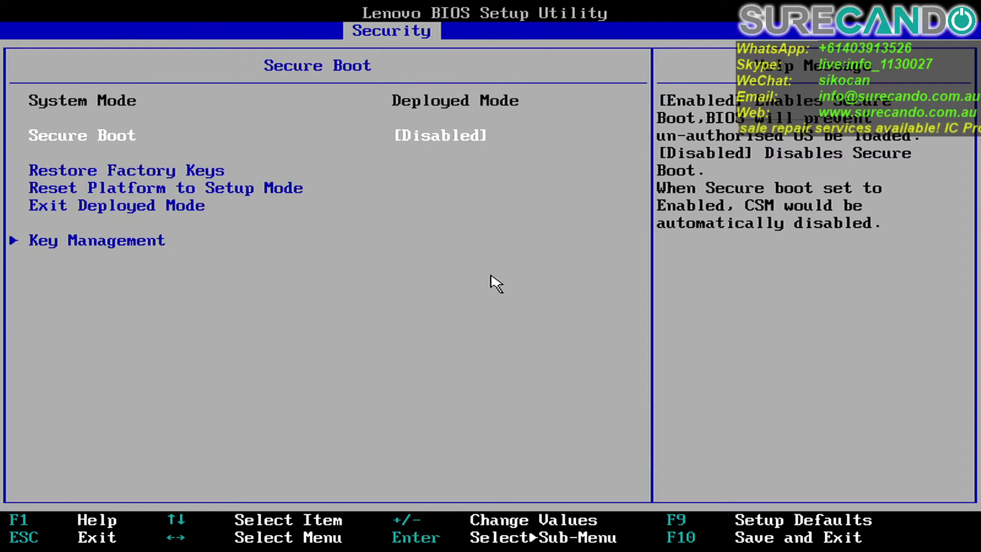
{"action": "key", "text": "Escape"}
- Set CSM to Enabled in the BIOS startup settings, then save the changes and exit setup
{"action": "key", "text": "Right"}
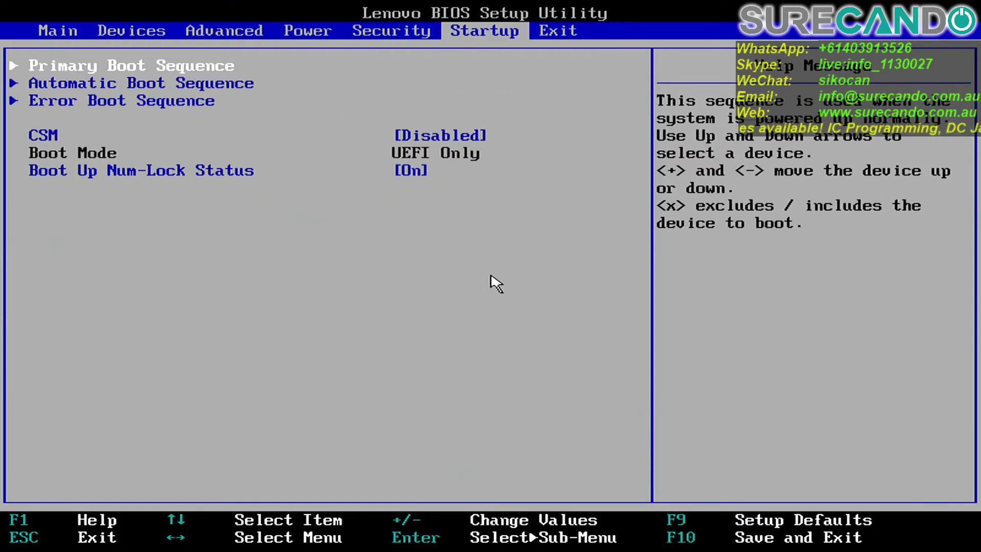
{"action": "key", "text": "Down"}
{"action": "key", "text": "Down"}
{"action": "key", "text": "Down"}
{"action": "key", "text": "Return"}
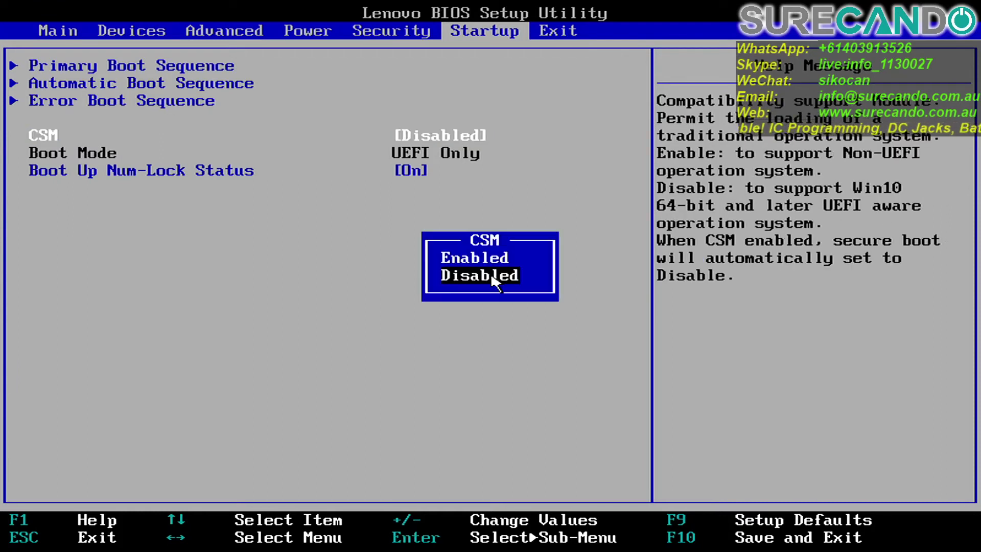
{"action": "key", "text": "Up"}
{"action": "key", "text": "Return"}
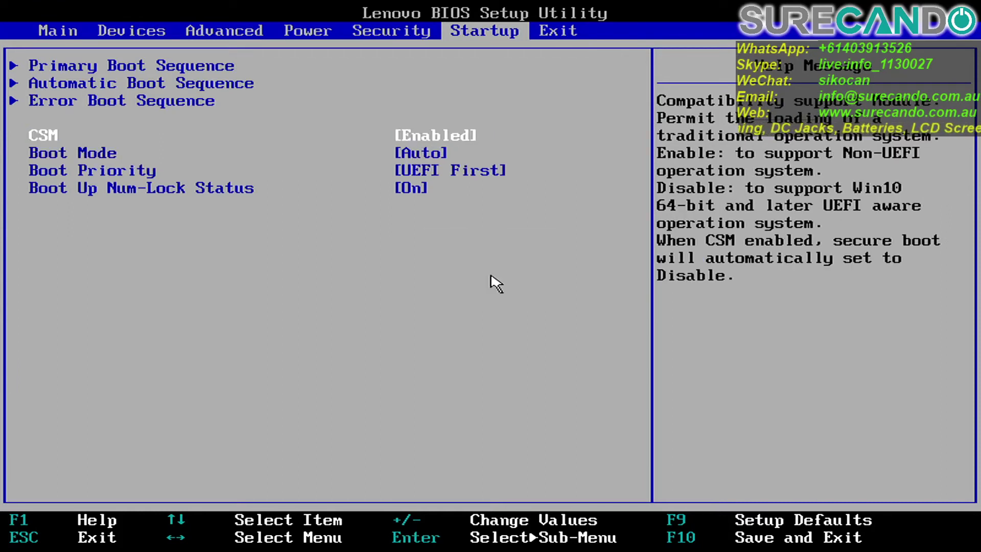
{"action": "key", "text": "F10"}
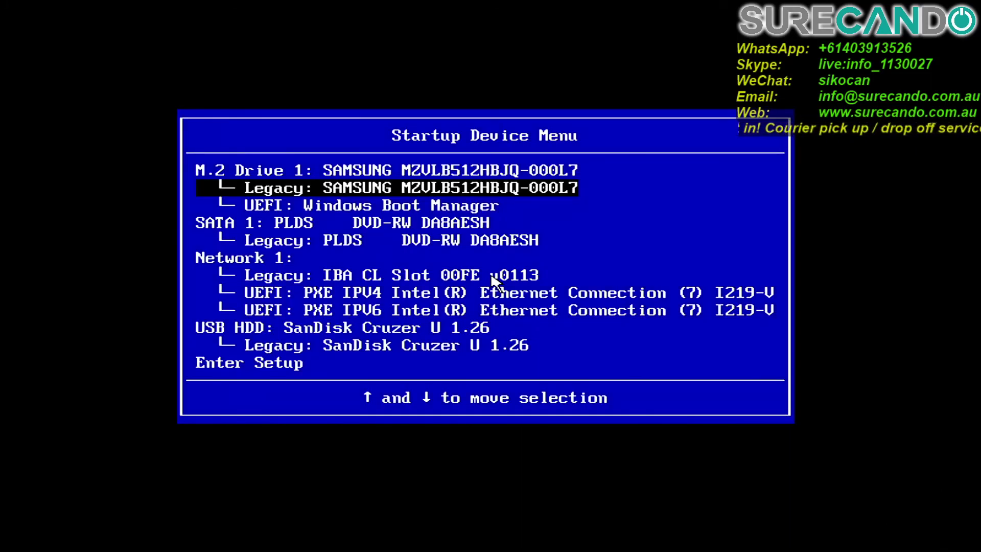
- Choose the Legacy SanDisk Cruzer U 1.26 USB drive as the startup device
{"action": "key", "text": "Down"}
{"action": "key", "text": "Down"}
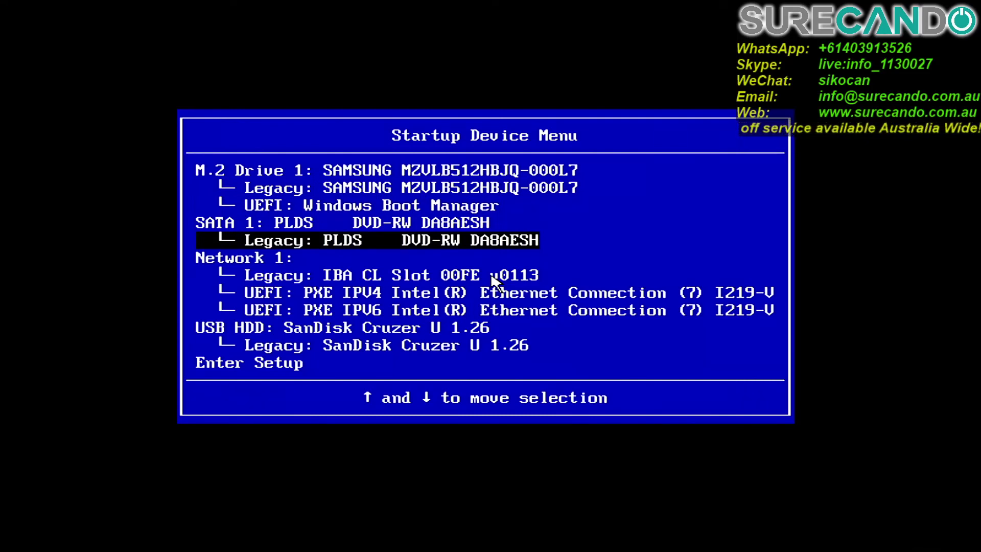
{"action": "key", "text": "Down"}
{"action": "key", "text": "Down"}
{"action": "key", "text": "Down"}
{"action": "key", "text": "Down"}
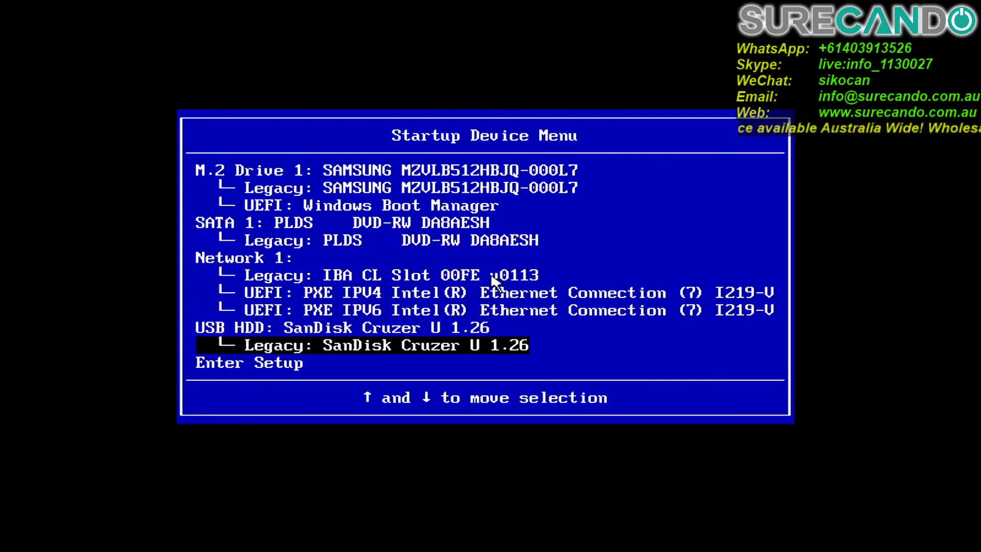